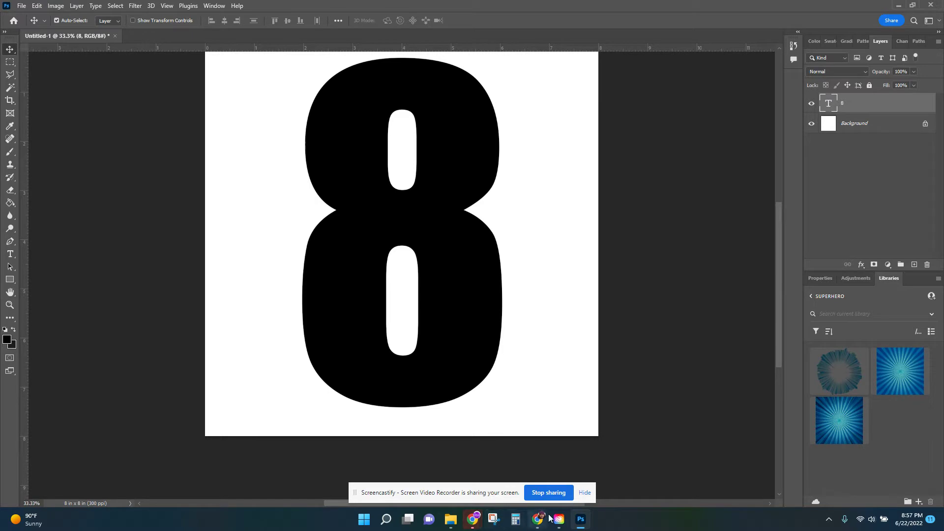
Step: Look at the Isabella number 8 PNG listing on Etsy in Chrome as a gradient reference and return to Photoshop
mouse_move(538, 519)
left_click(489, 445)
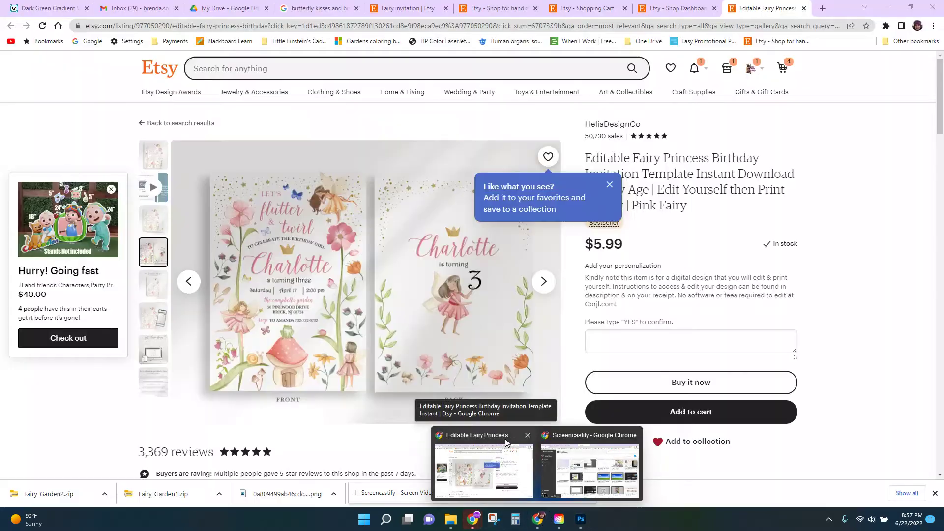
left_click(577, 469)
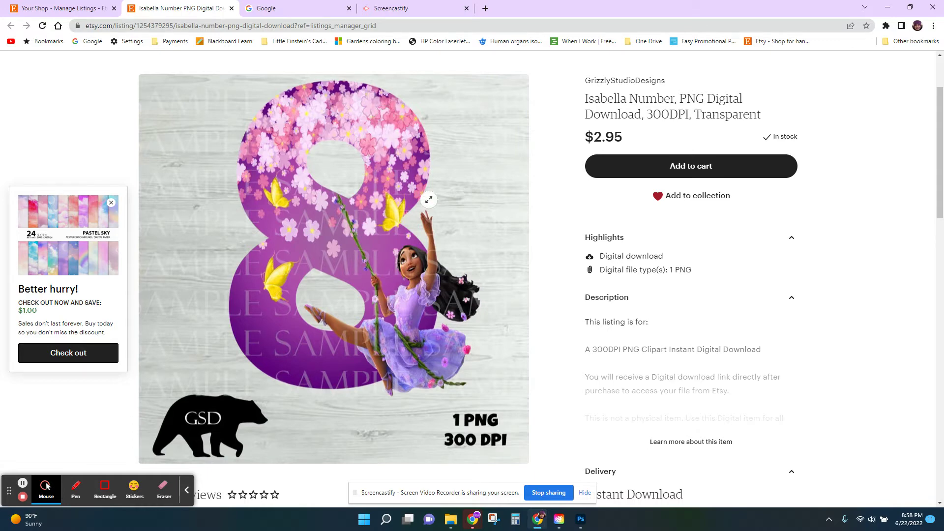
left_click(584, 526)
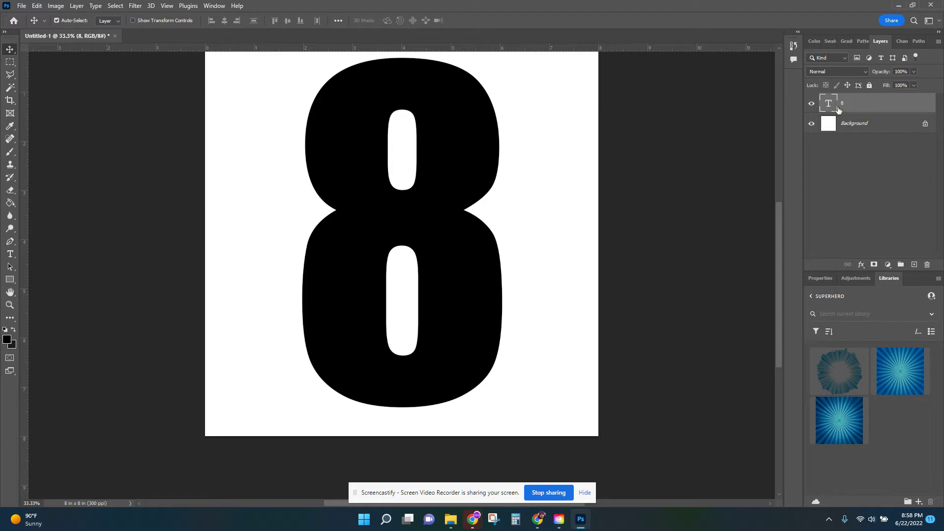
Step: Add a Gradient Overlay effect to the 8 text layer, keeping the number in view
right_click(851, 107)
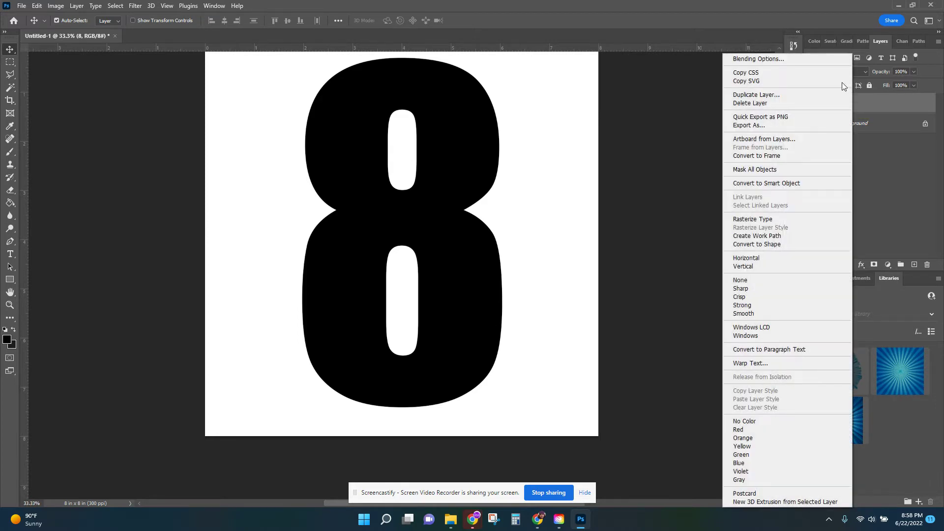
left_click(817, 58)
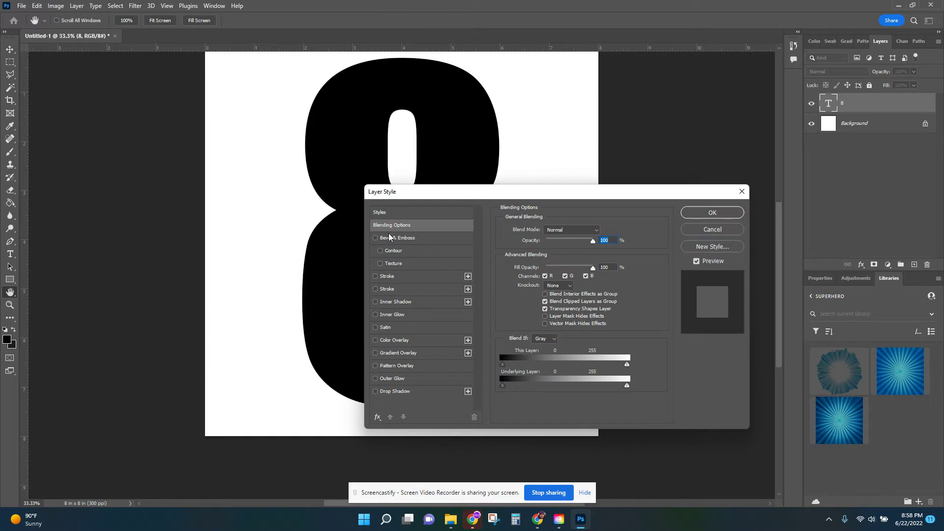
left_click(389, 353)
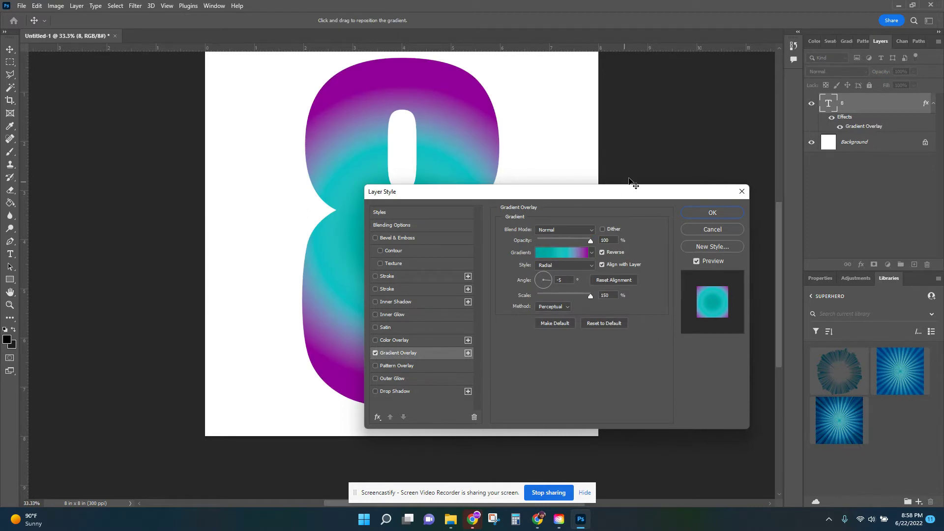
left_click_drag(589, 190, 769, 150)
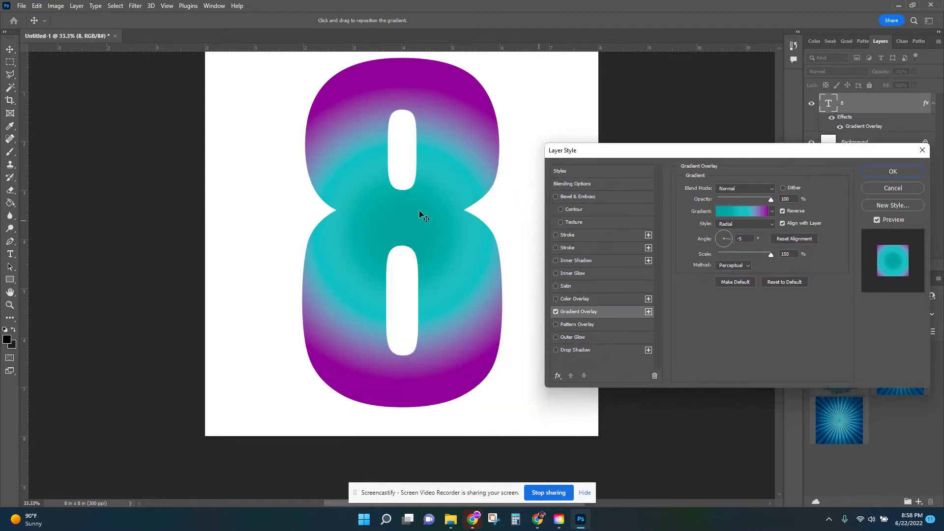
Step: Remove the purple and light turquoise colour stops from the overlay's gradient
left_click(726, 214)
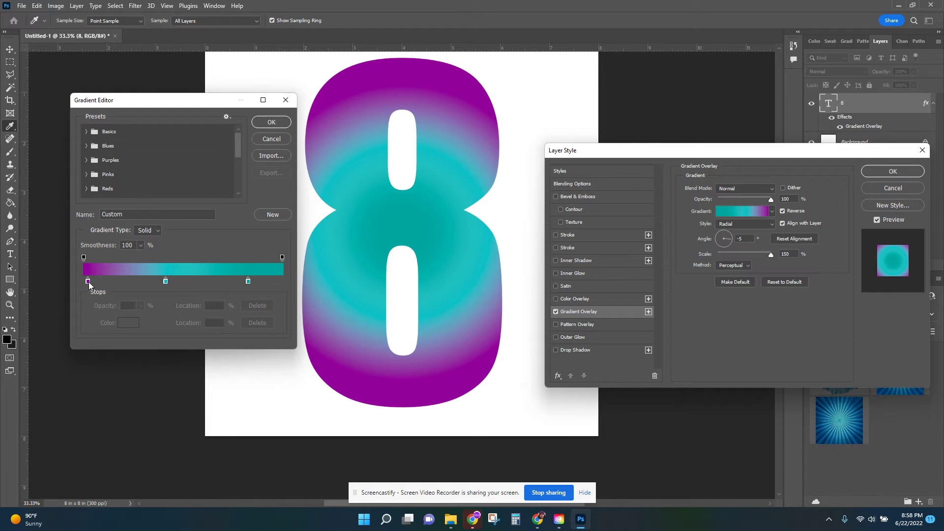
left_click_drag(88, 282, 58, 383)
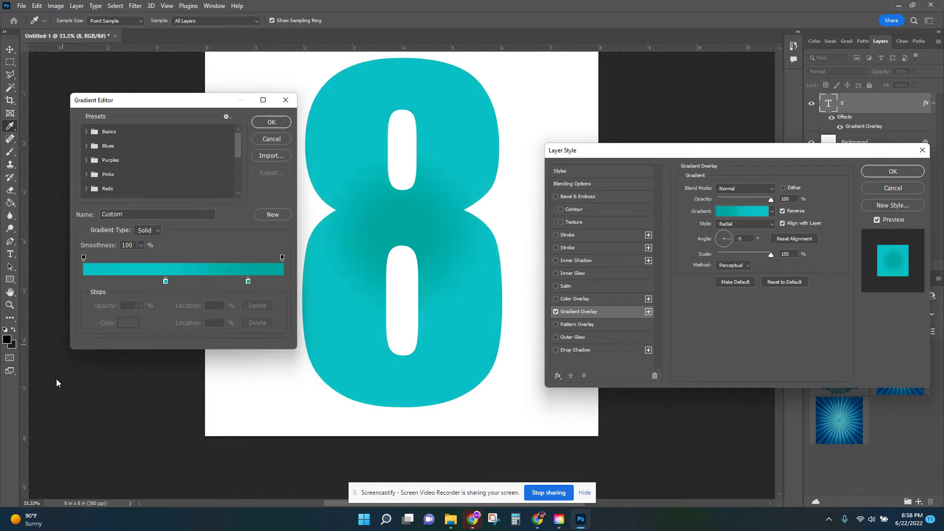
left_click_drag(165, 281, 102, 379)
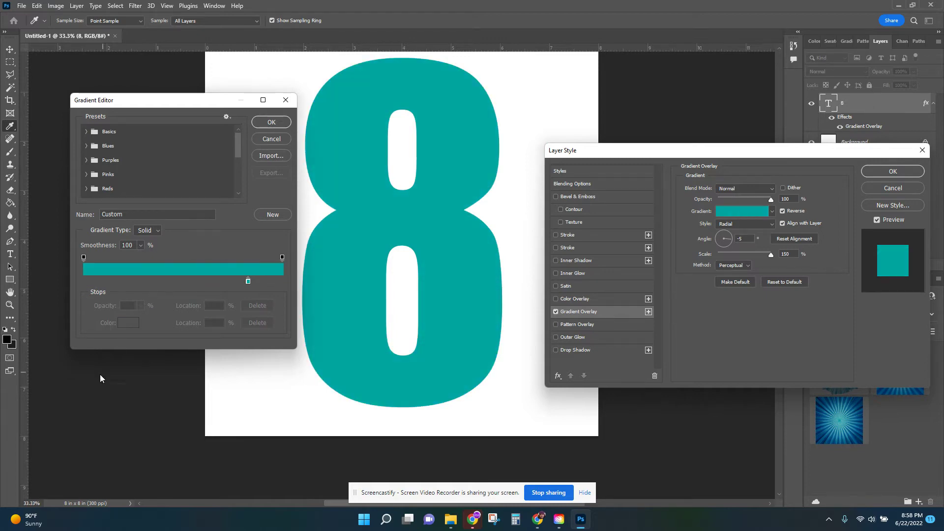
Step: Place the remaining colour stop at location 0% and set its colour to dark teal 00504d
left_click_drag(248, 282, 80, 293)
left_click(130, 323)
left_click_drag(447, 197, 466, 204)
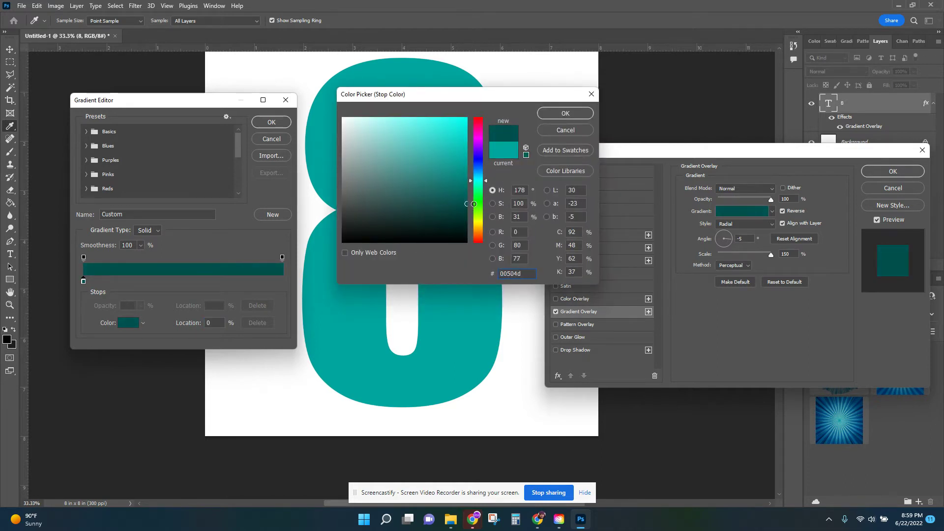
left_click(564, 114)
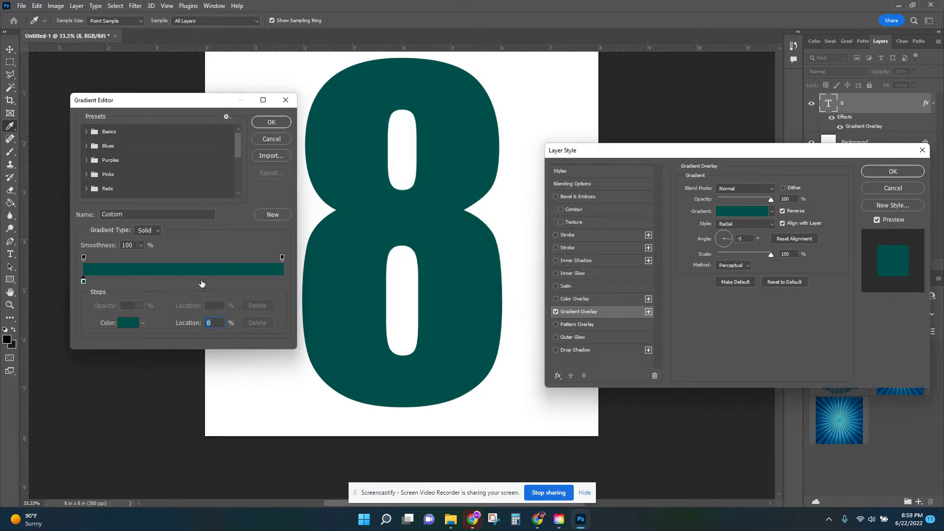
Step: Add a colour stop at location 100% of the gradient and remove the extra stop in between
left_click(183, 280)
left_click_drag(182, 281, 264, 280)
left_click(282, 282)
left_click_drag(214, 281, 196, 325)
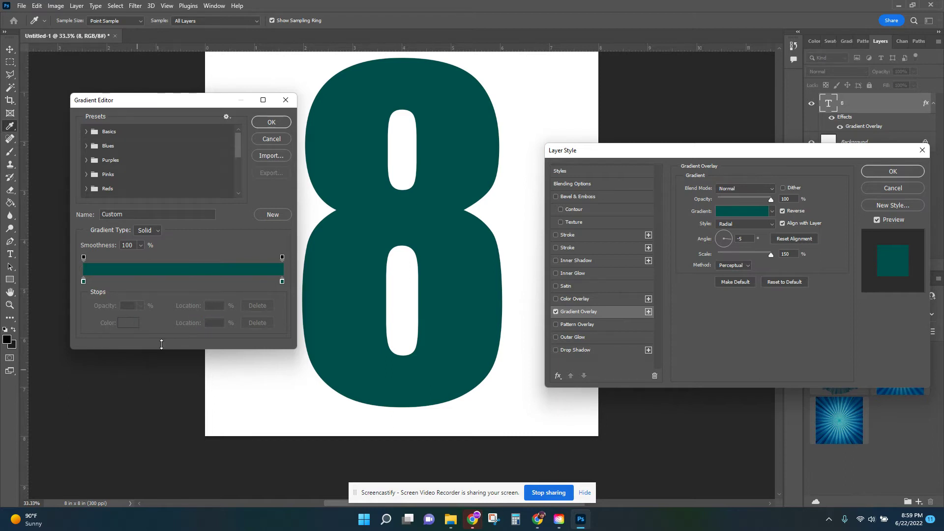
Step: Set the colour stop at location 100% to bright cyan 00fff6 and accept the edited gradient
left_click(282, 281)
left_click(135, 325)
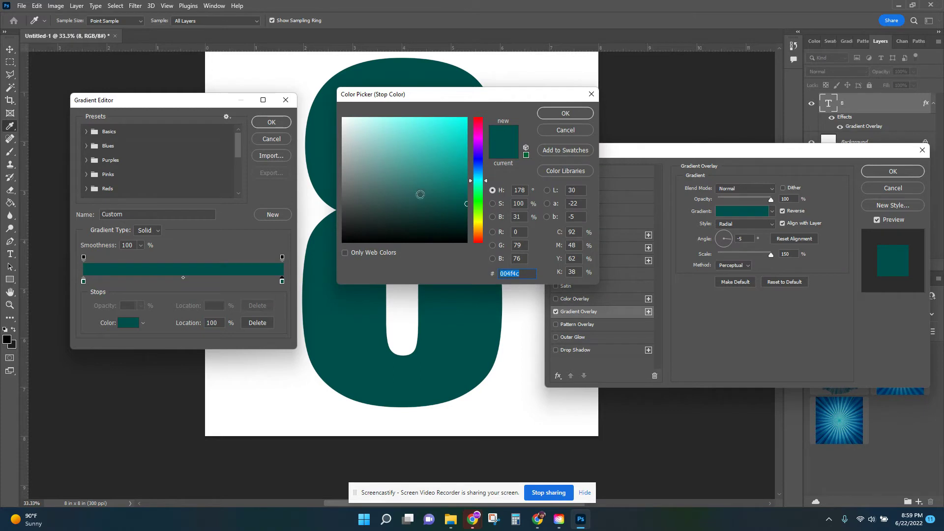
mouse_move(420, 195)
left_mouse_down()
mouse_move(485, 165)
mouse_move(496, 112)
left_mouse_up()
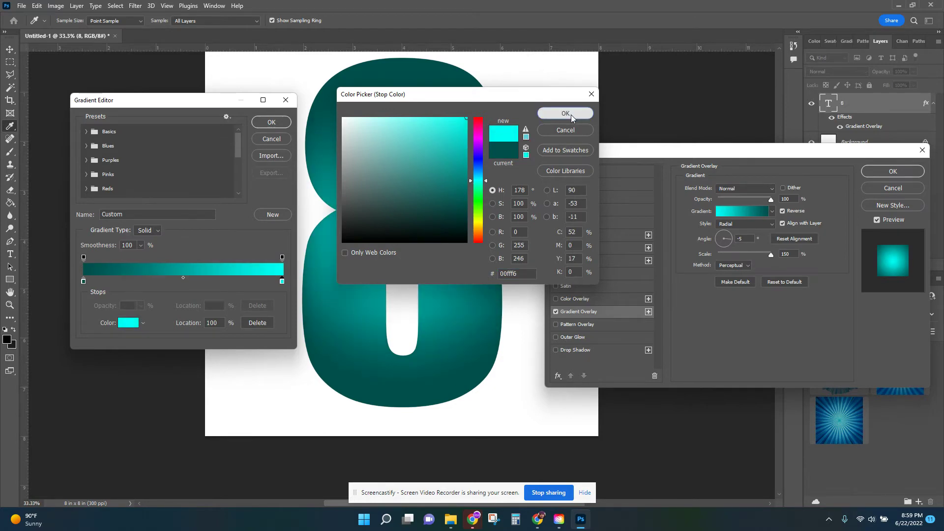
left_click(565, 113)
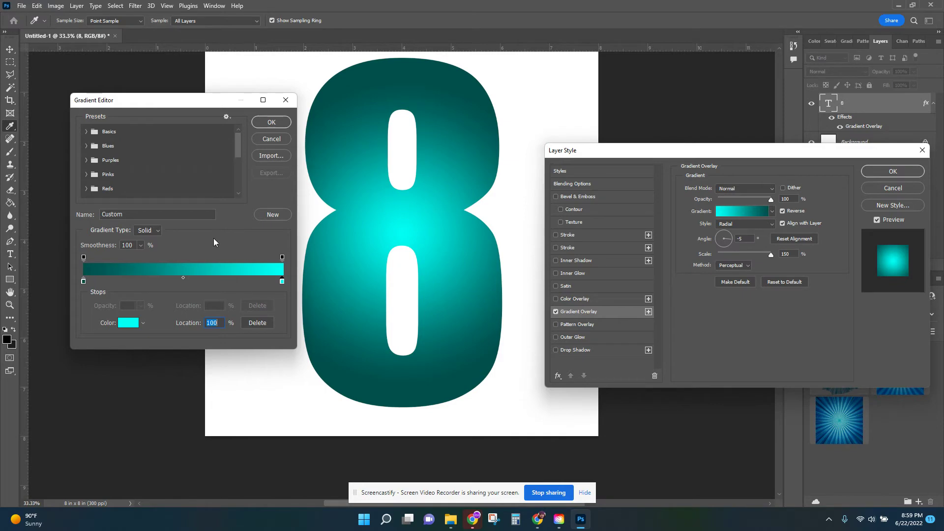
left_click(272, 123)
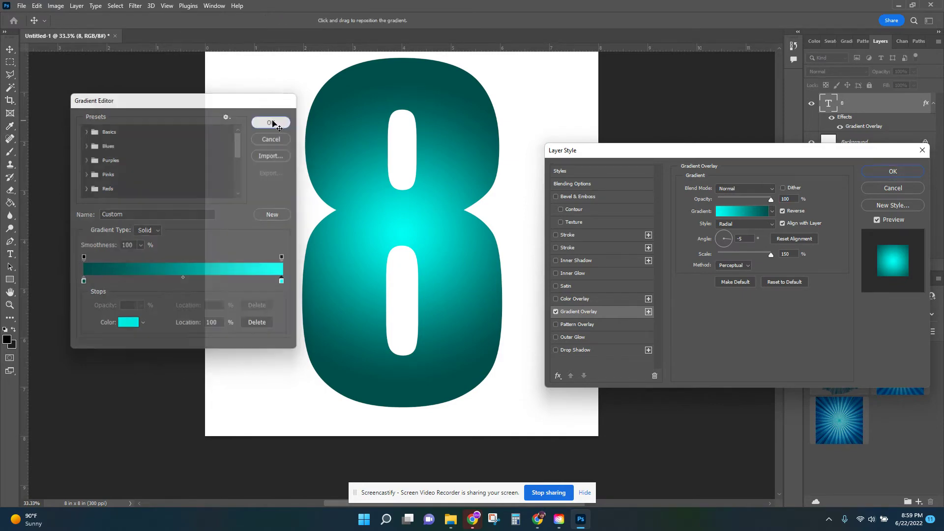
Step: Try the Linear gradient style with Reverse off and on, and return to Radial
left_click_drag(745, 158, 727, 147)
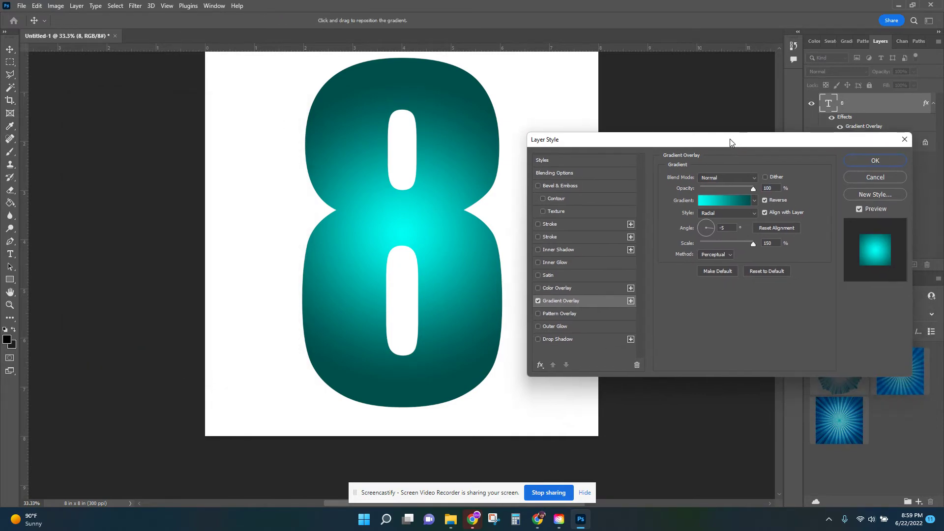
left_click(720, 214)
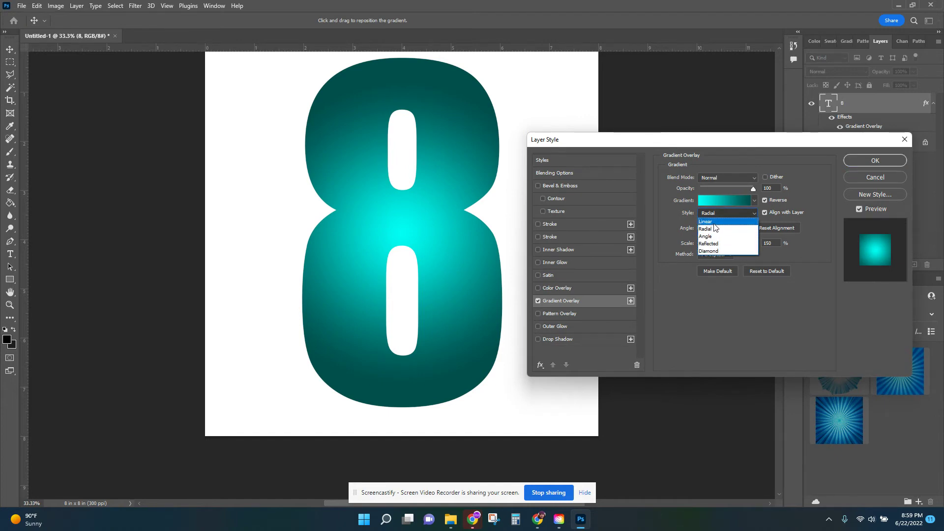
left_click(712, 222)
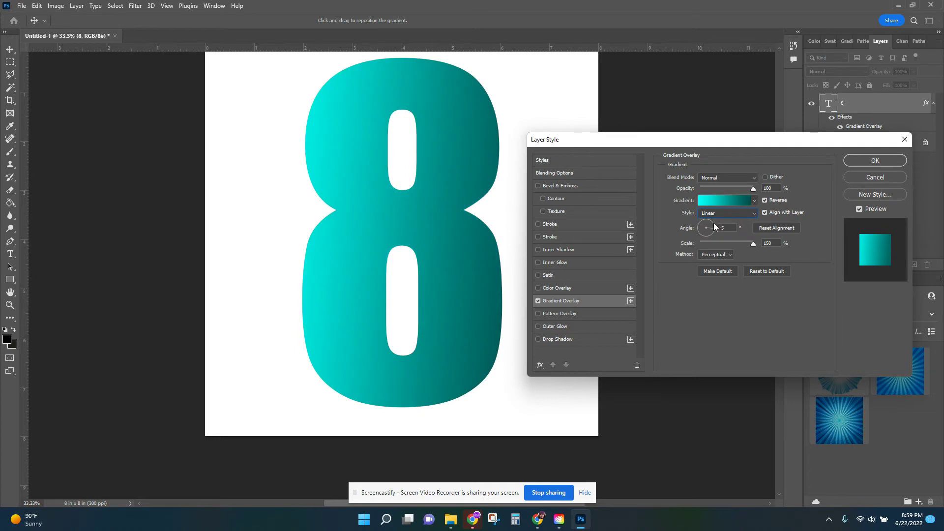
left_click(765, 200)
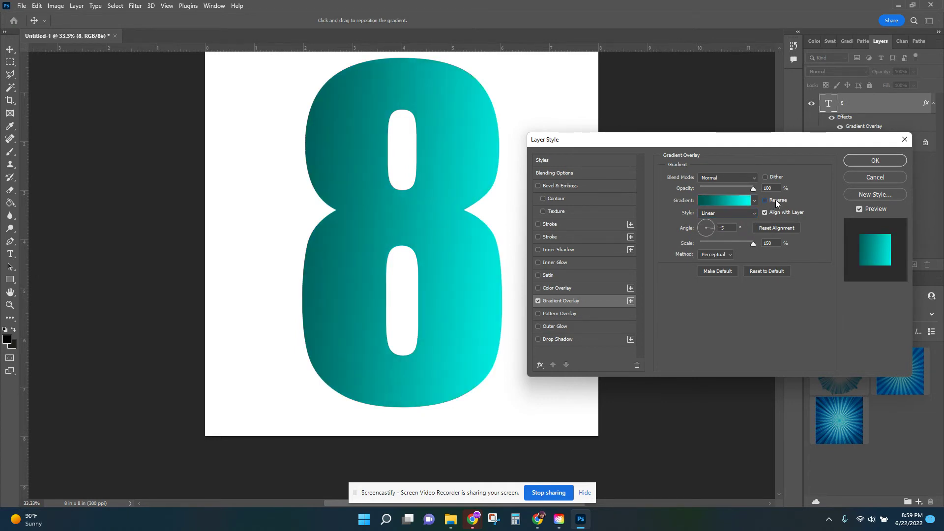
left_click(776, 202)
left_click(720, 213)
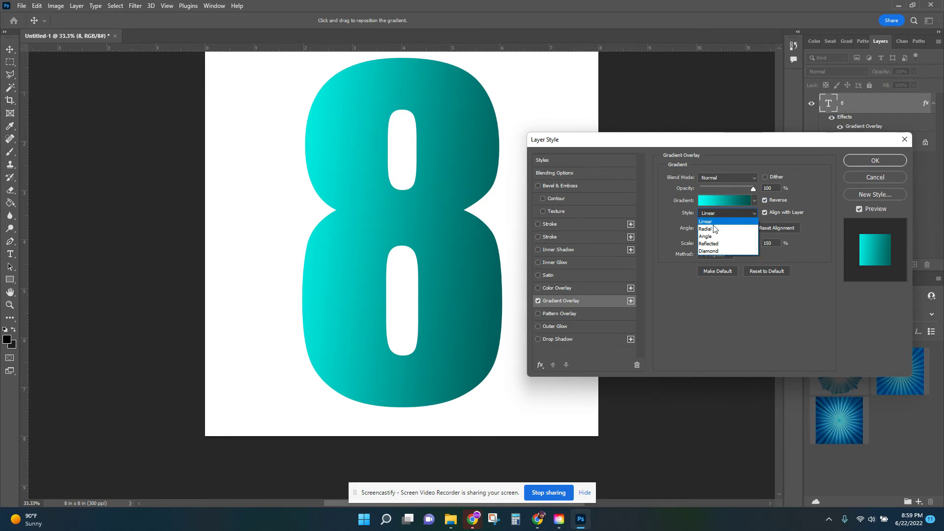
left_click(714, 229)
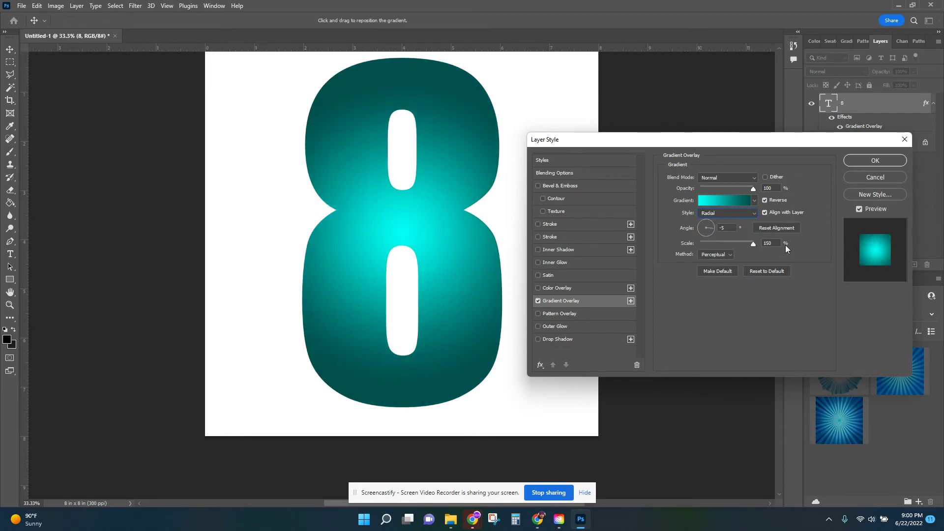
left_click(736, 201)
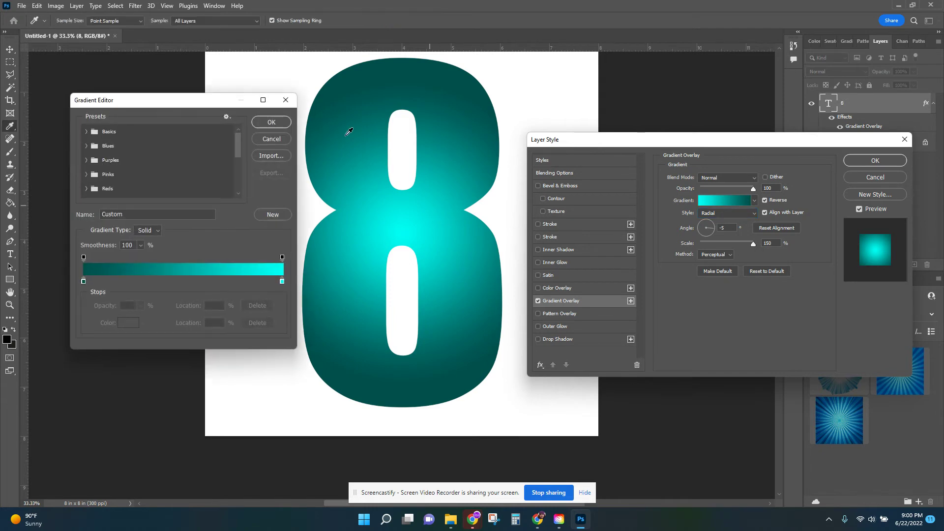
left_click(272, 122)
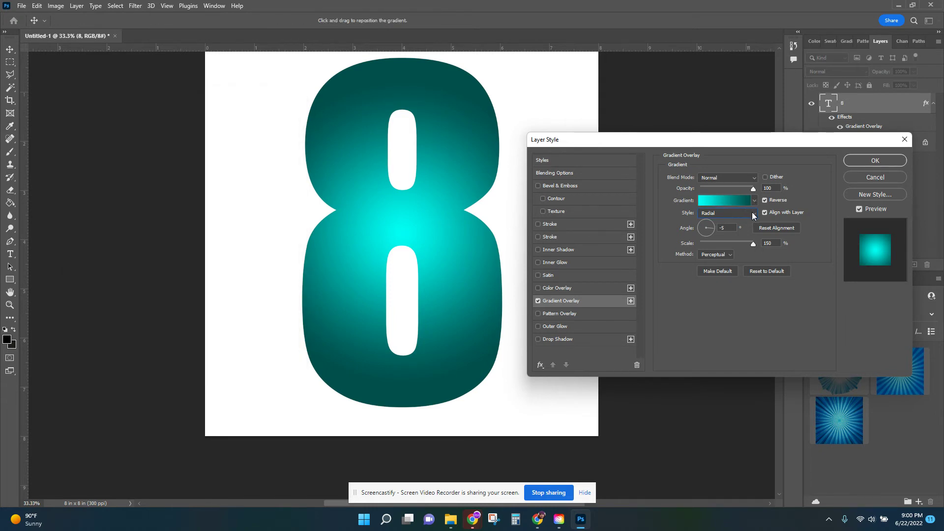
Step: Switch the gradient overlay's style to Angle and set its angle to 1°
left_click(754, 214)
left_click(715, 236)
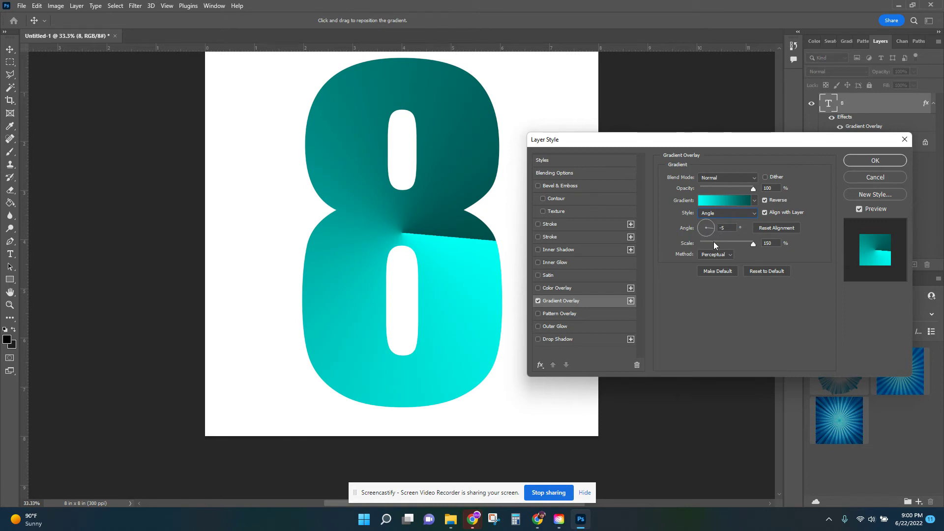
left_click_drag(713, 232, 700, 247)
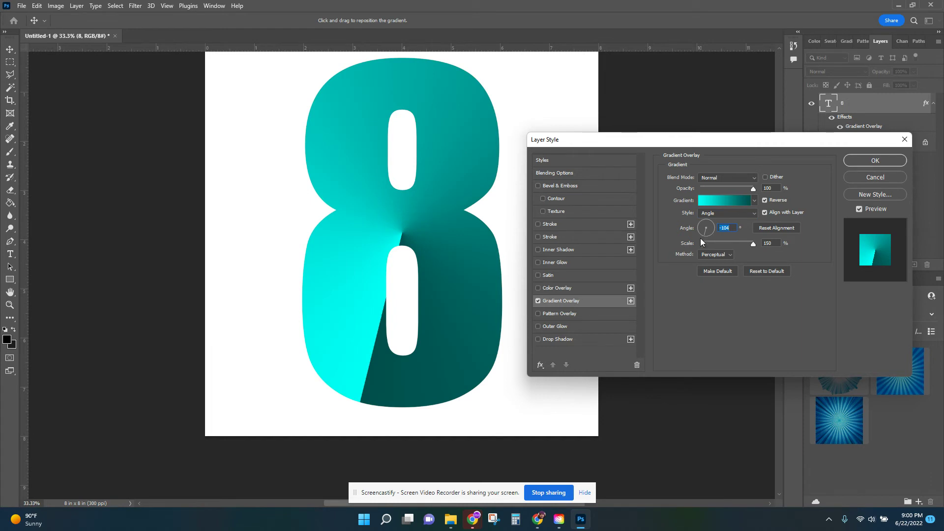
double_click(723, 228)
type("0-4")
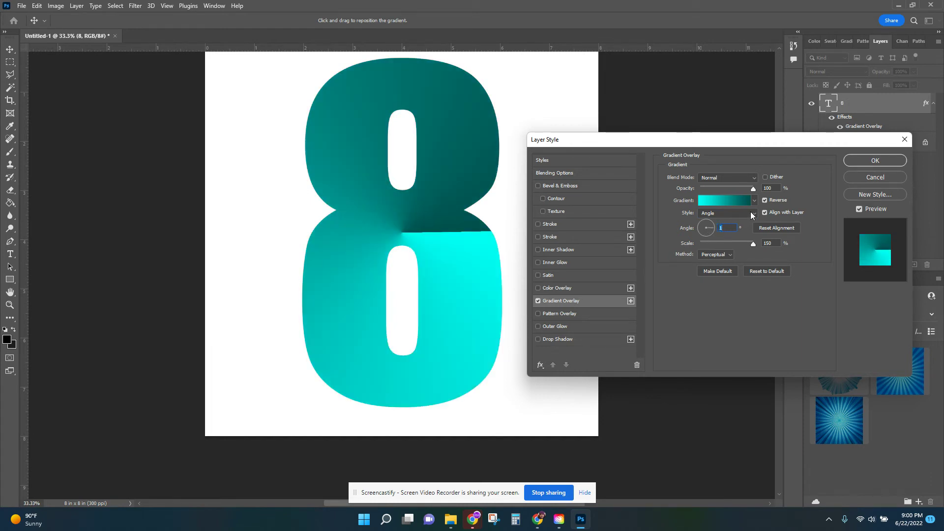
Step: Try the Reflected and Diamond gradient styles, and set the overlay's style back to Radial
left_click(751, 215)
left_click(722, 245)
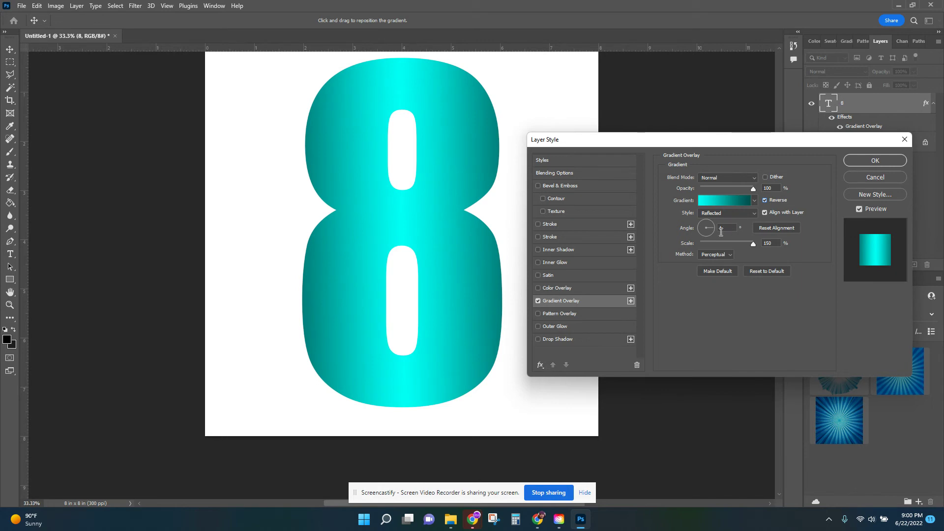
left_click(727, 213)
left_click(722, 250)
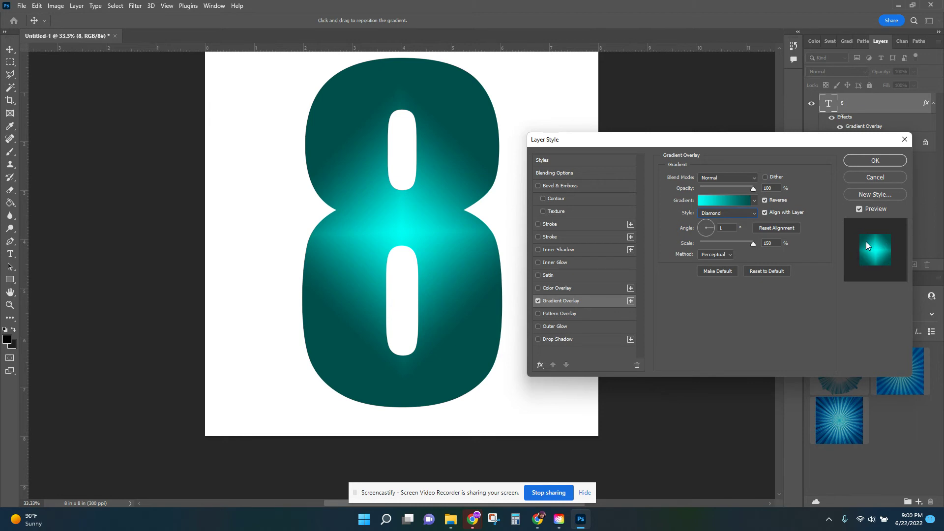
left_click(726, 215)
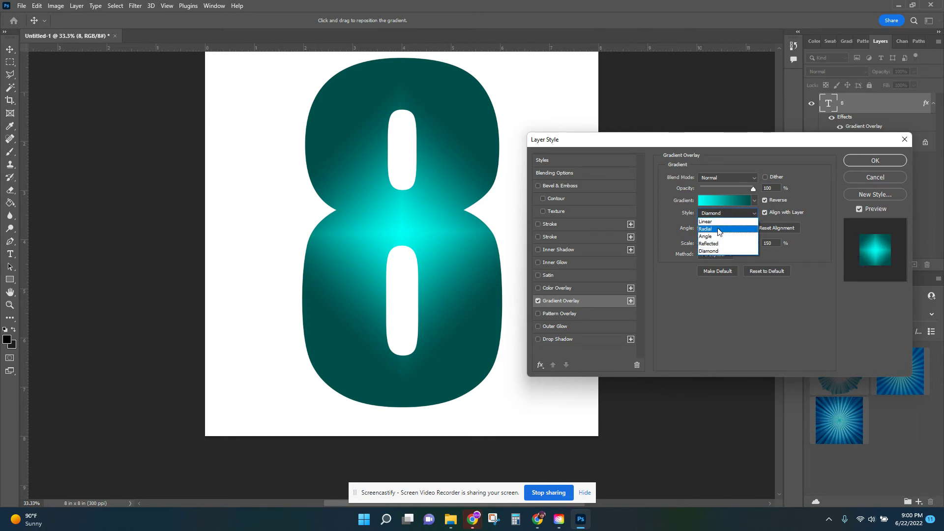
left_click(719, 229)
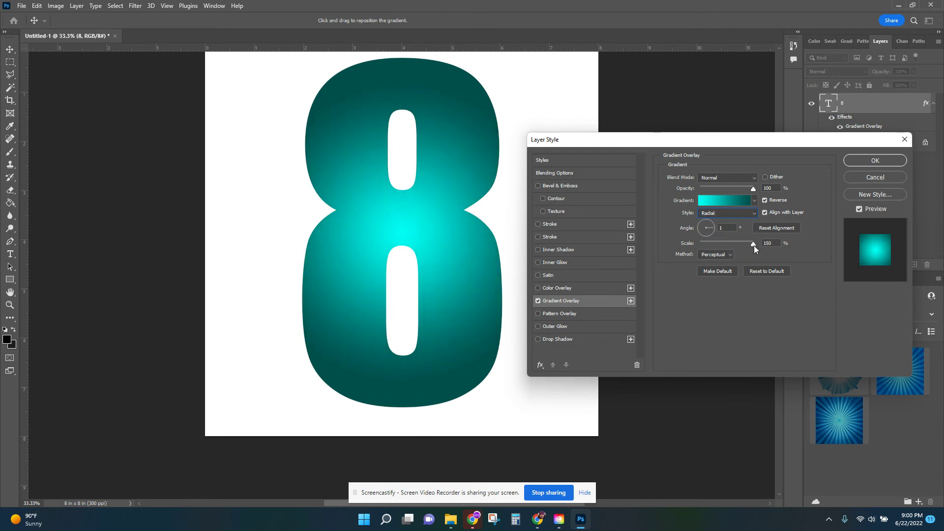
Step: Try a gradient scale of 138%, set it back to 150%, and apply the layer style
mouse_move(753, 244)
left_mouse_down()
mouse_move(710, 240)
mouse_move(778, 246)
mouse_move(749, 244)
left_mouse_up()
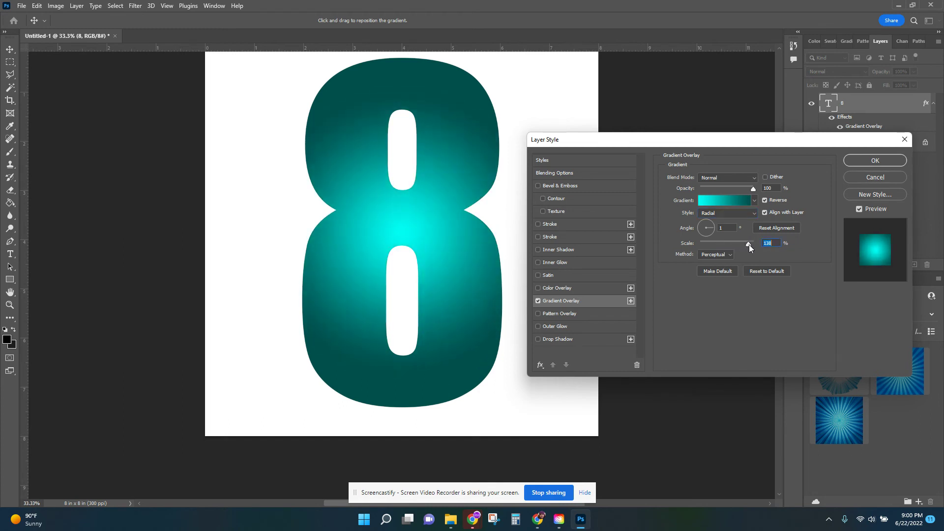
left_click_drag(749, 244, 754, 246)
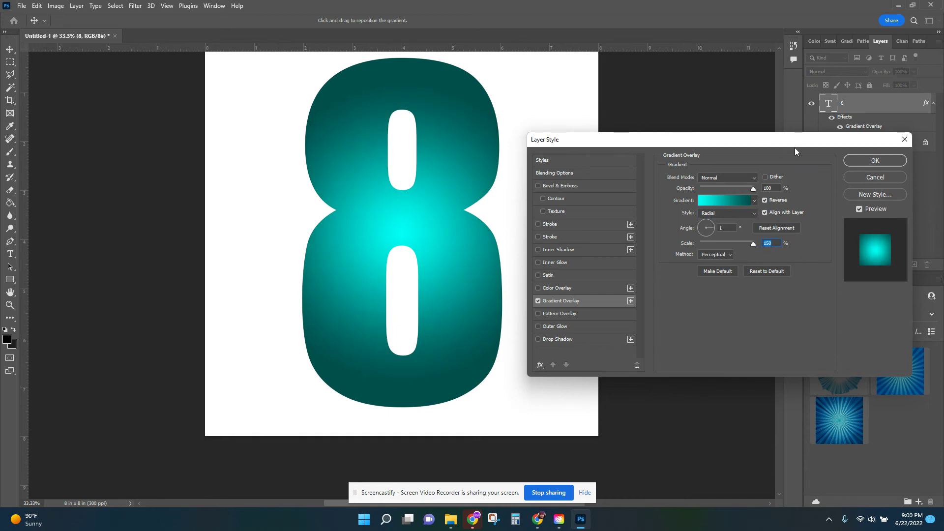
left_click(864, 162)
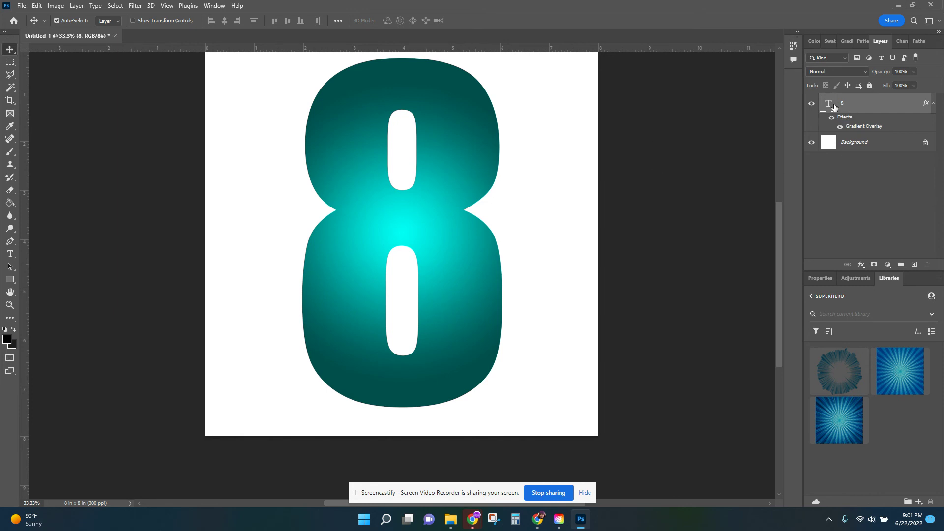
Step: Duplicate the 8 text layer with its gradient overlay below the original and change the copy's text to 7
left_click_drag(833, 107, 835, 135, "alt")
double_click(830, 143)
type("7")
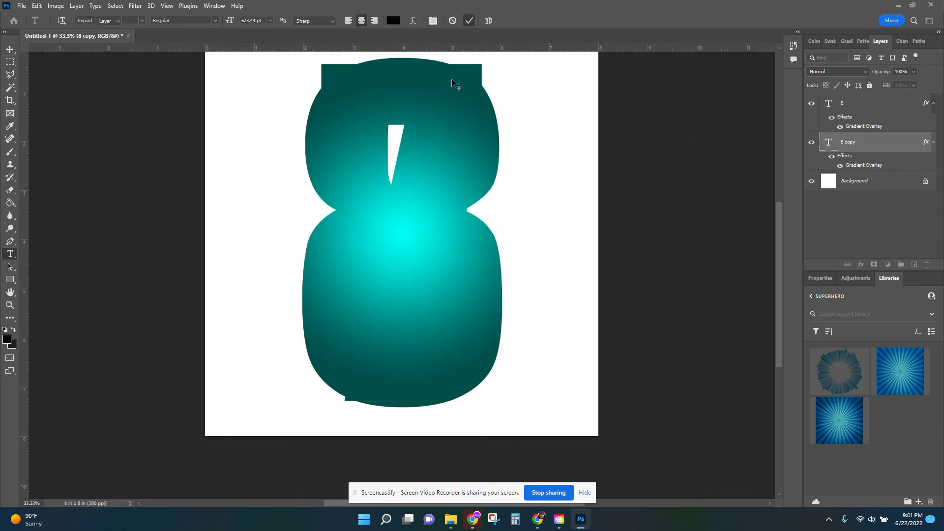
key("ctrl+Return")
Step: Move the 8 to the canvas's left half and the 7 to its right half
key("v")
left_click_drag(456, 87, 551, 93)
left_click_drag(442, 90, 200, 94)
left_click_drag(400, 86, 487, 86)
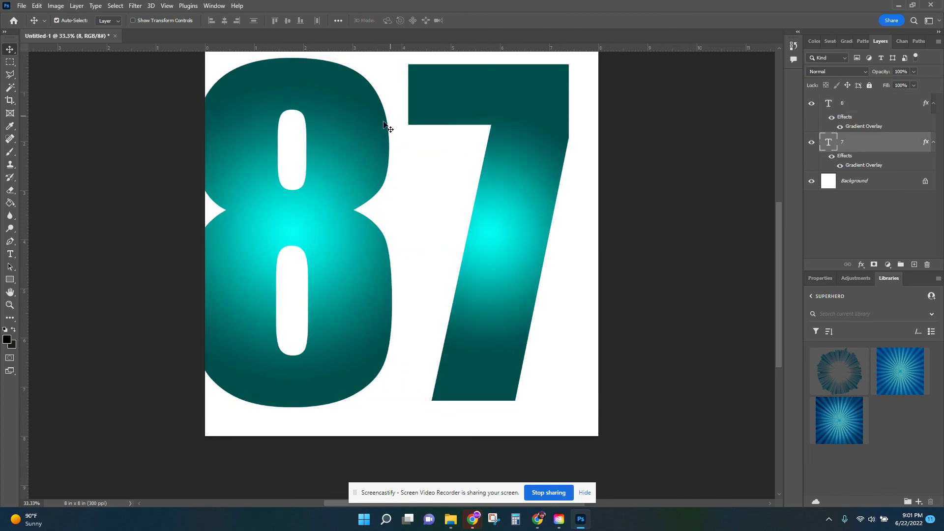
left_click_drag(385, 126, 409, 131)
Step: Rasterize the 8 layer's style and reposition the 8 and 7 side by side without overlap
right_click(855, 115)
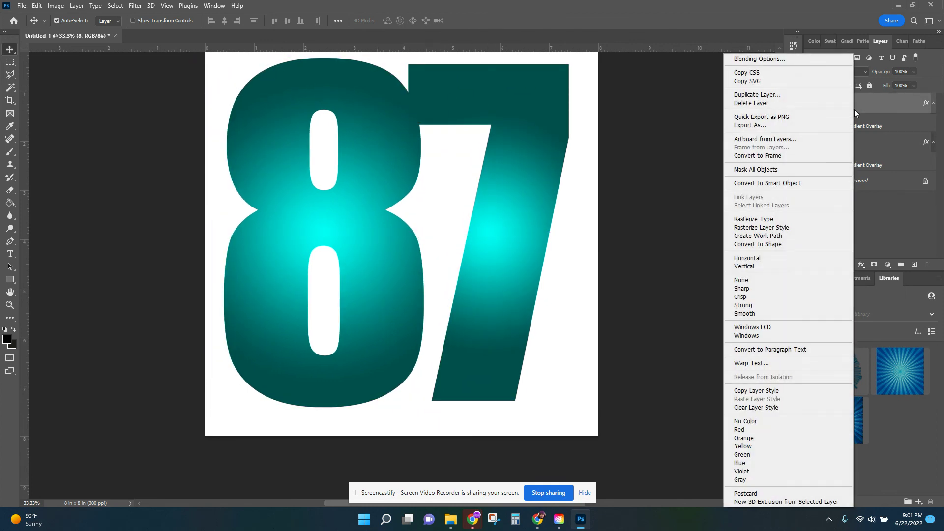
left_click(798, 228)
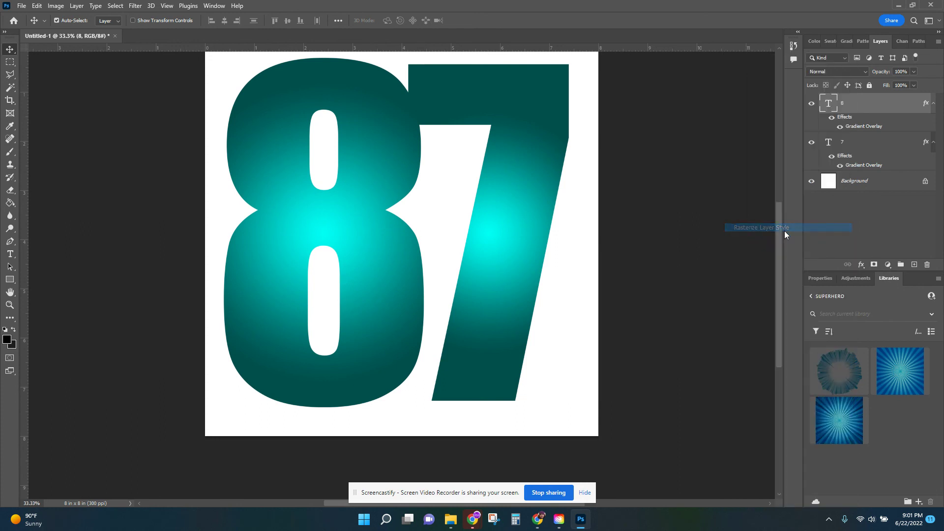
left_click_drag(505, 106, 535, 105)
left_click_drag(393, 161, 405, 169)
left_click_drag(532, 127, 518, 127)
left_click_drag(362, 182, 348, 176)
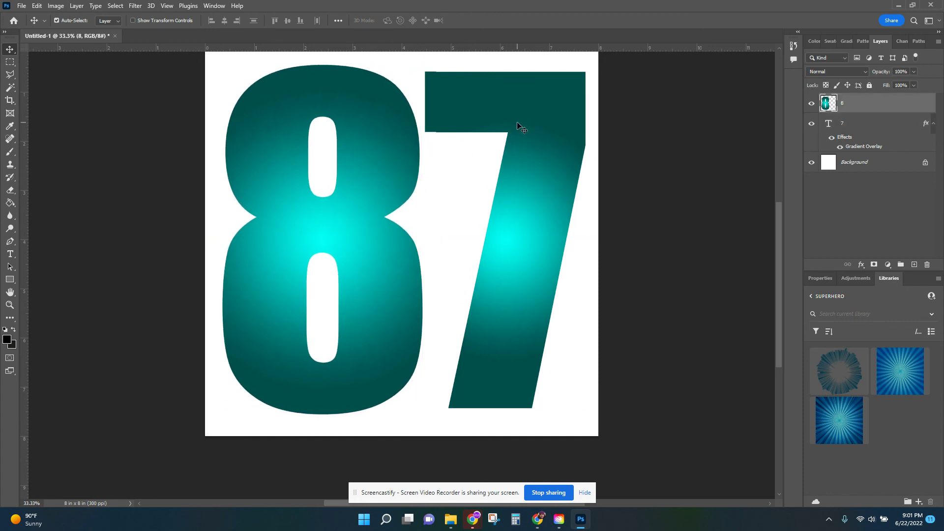